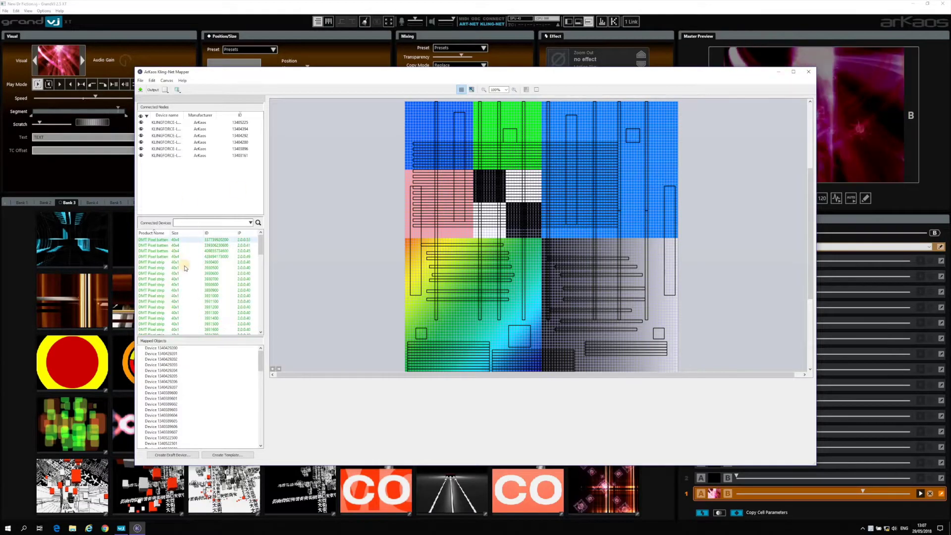
# After inspecting a DMT Pixel batten, close the Kling-Net Mapper and set layer 1 to 54%
pyautogui.click(188, 245)
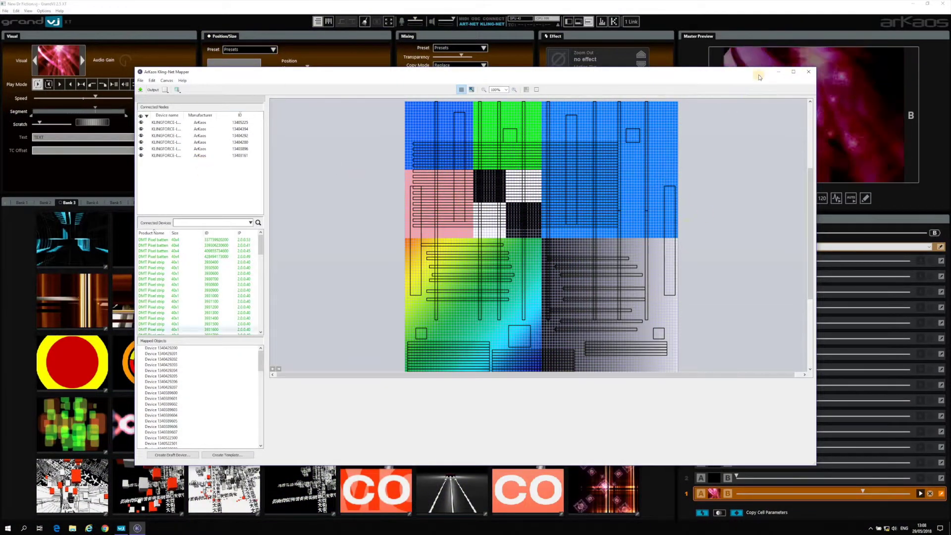
pyautogui.click(810, 71)
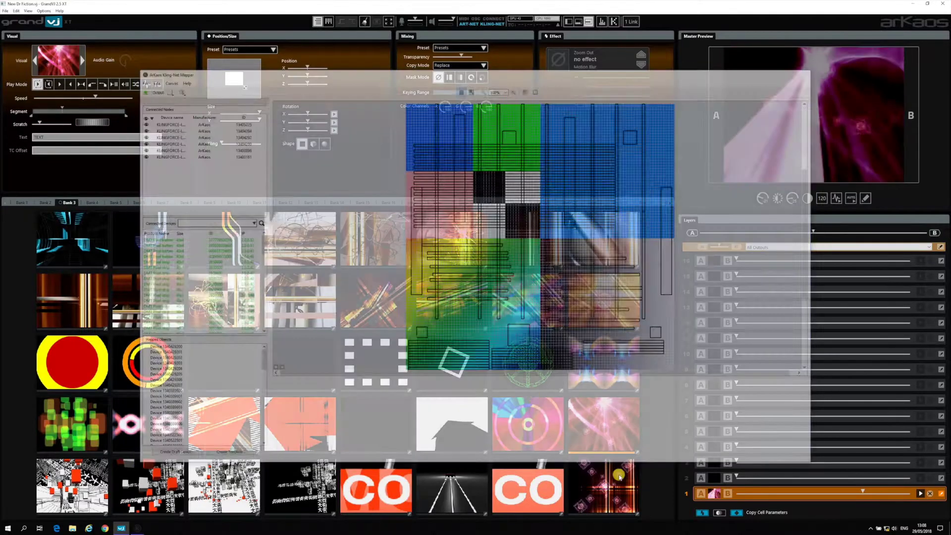
pyautogui.moveTo(864, 494); pyautogui.dragTo(837, 493)
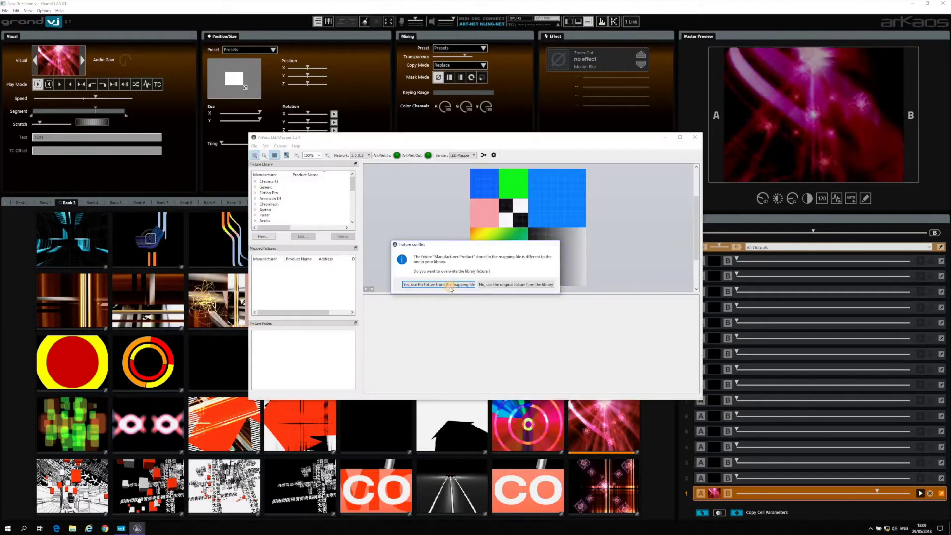
# Keep the mapping file's fixture, zoom to 404%, and move the 5x5 fixture to Left 72, Top 0
pyautogui.click(447, 285)
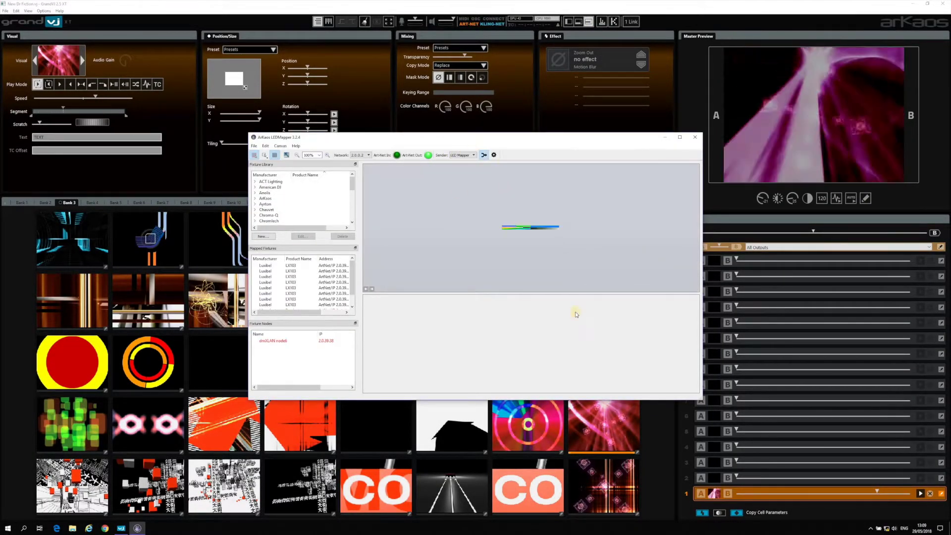
pyautogui.moveTo(702, 400); pyautogui.dragTo(859, 514)
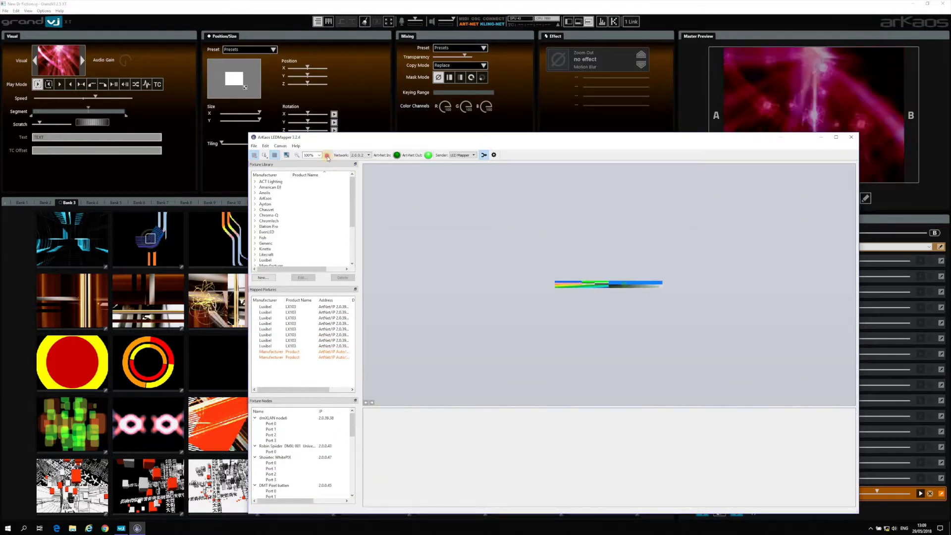
pyautogui.click(327, 156)
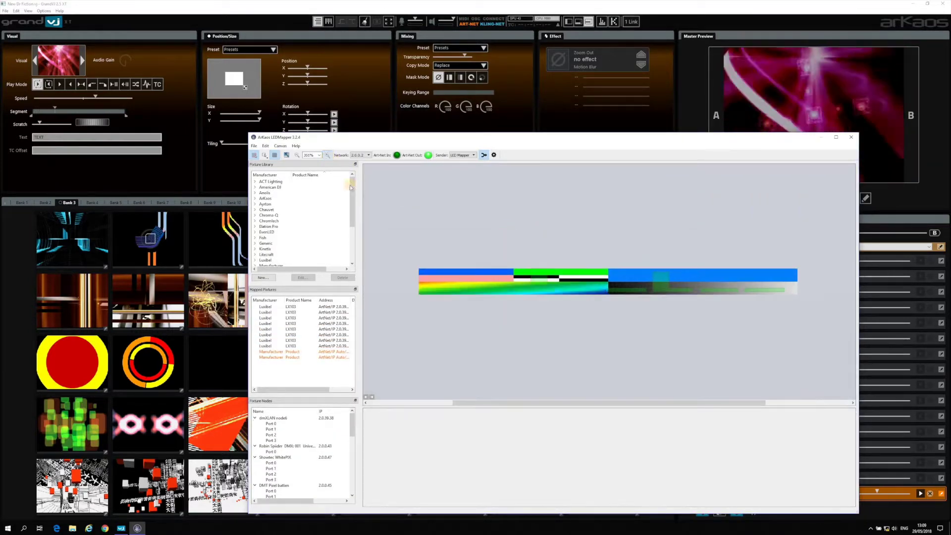
pyautogui.click(448, 295)
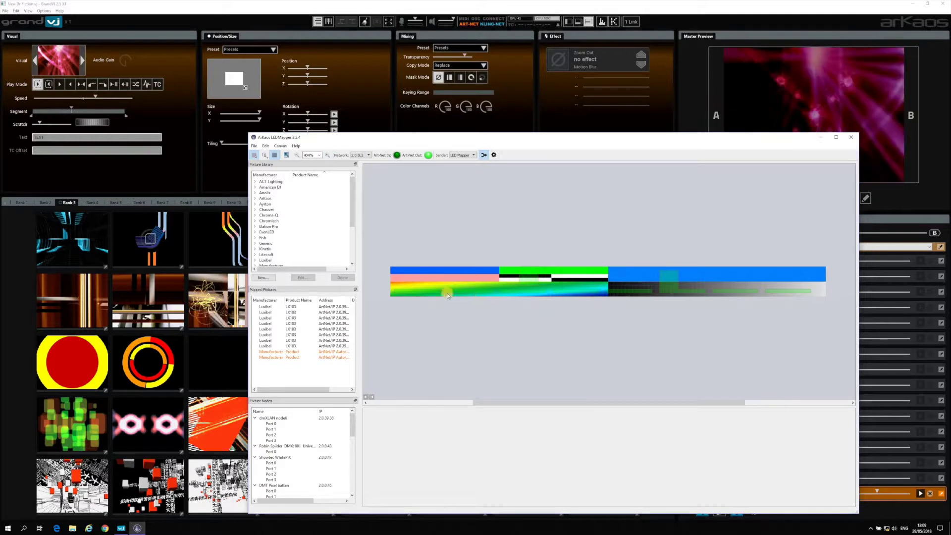
pyautogui.click(666, 278)
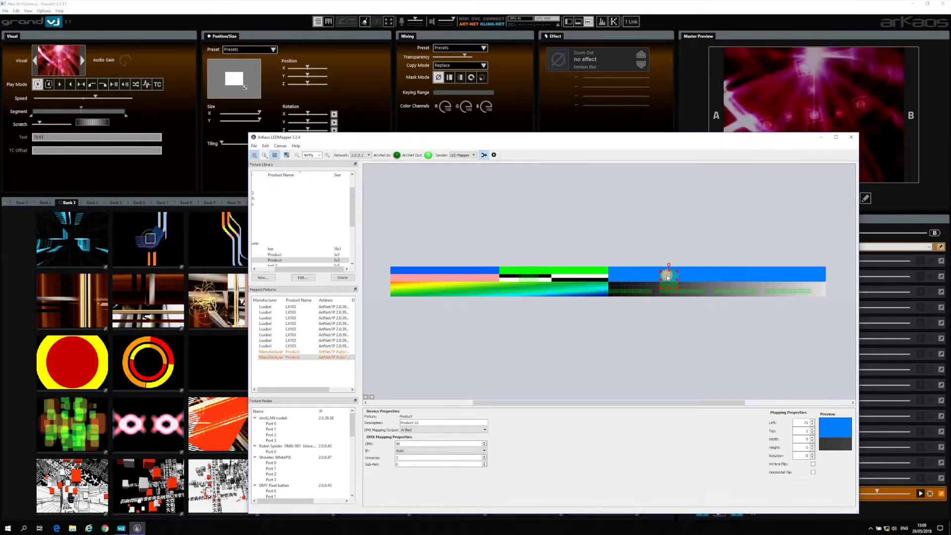
pyautogui.moveTo(669, 274); pyautogui.dragTo(672, 273)
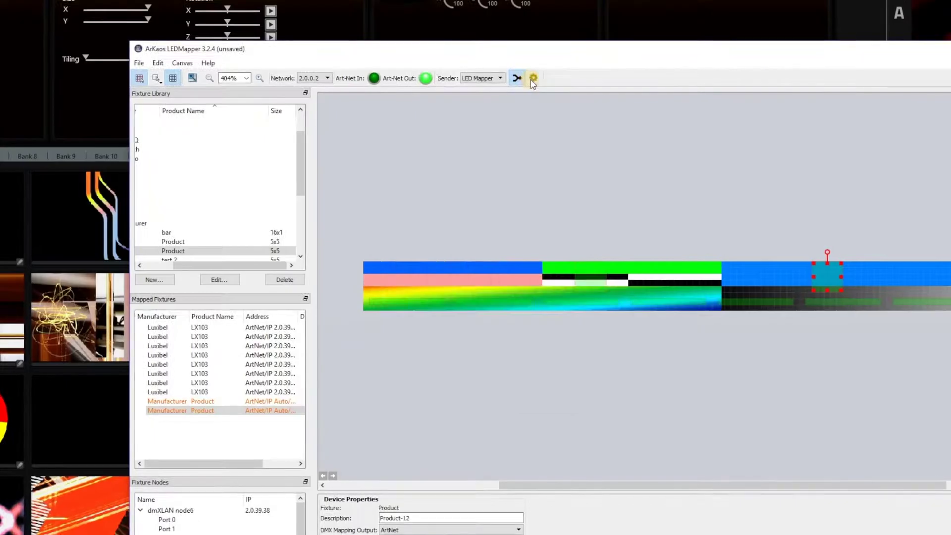
pyautogui.click(494, 155)
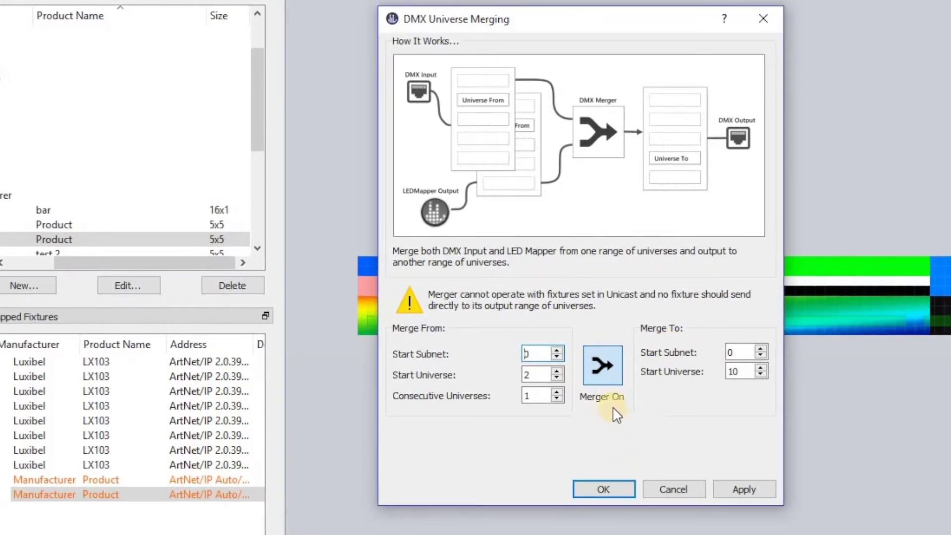
pyautogui.click(679, 490)
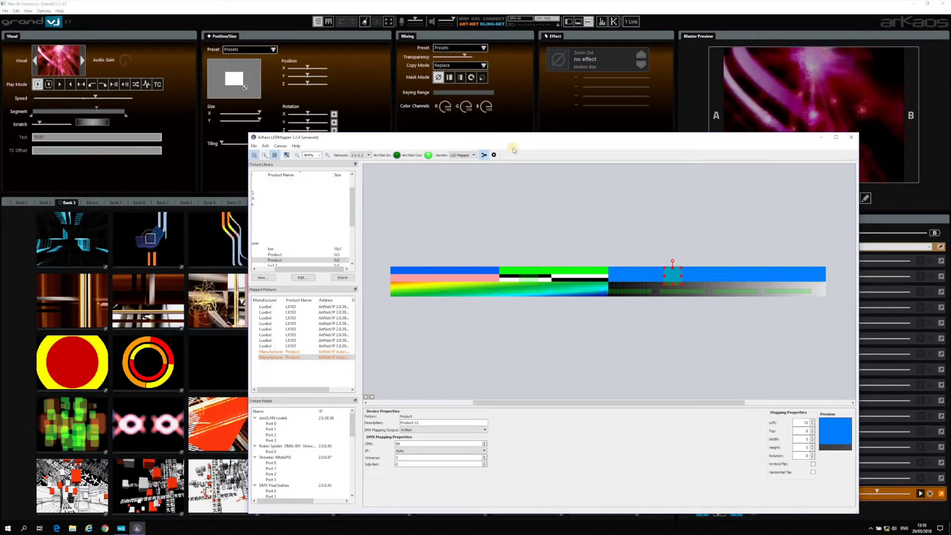
# Set LEDMapper's sender to GrandVJ and quit without saving the mapping
pyautogui.click(470, 155)
pyautogui.click(465, 165)
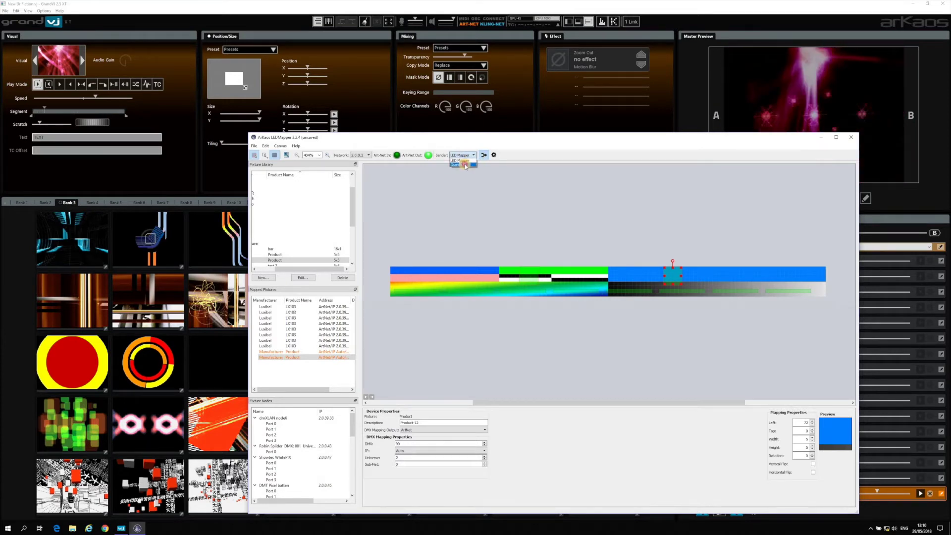
pyautogui.click(852, 138)
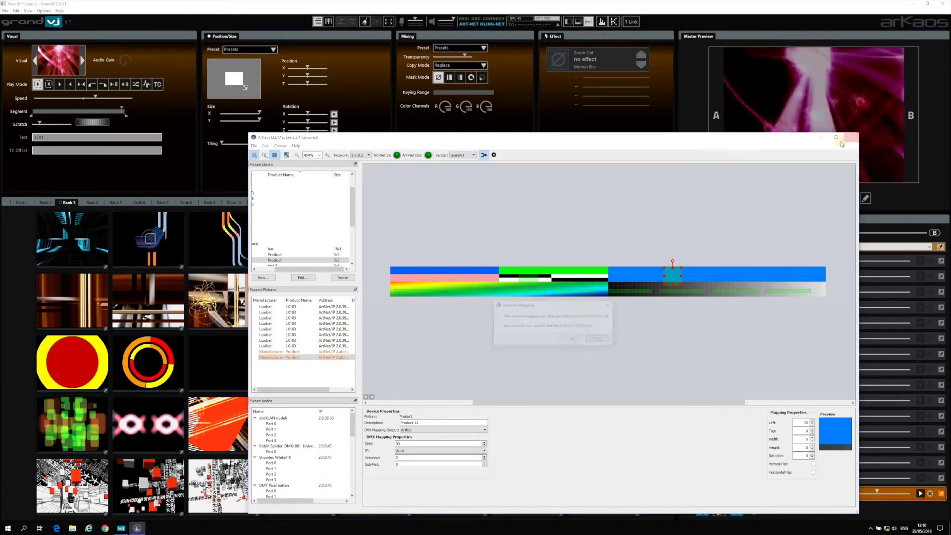
pyautogui.click(572, 339)
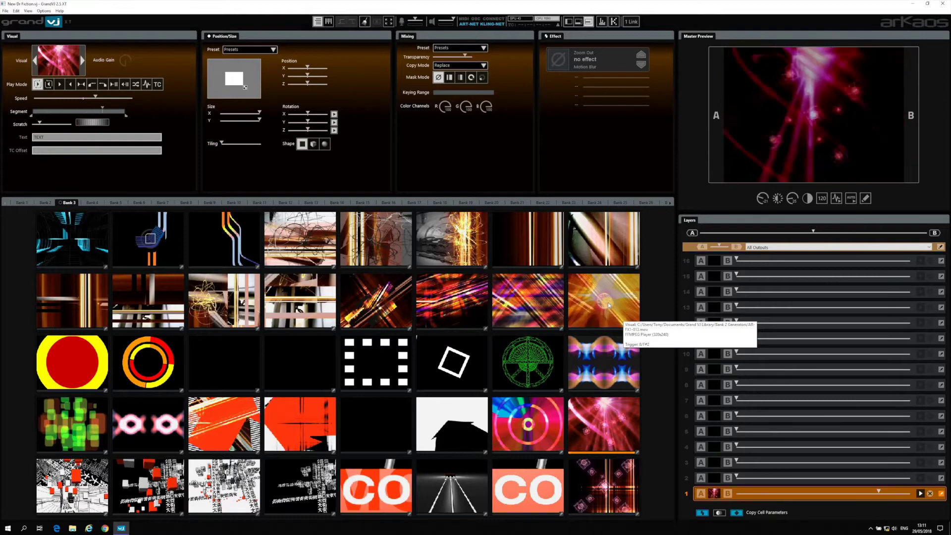
# Trigger the orange, green, orange again, then the pink light-burst clip on layer 1
pyautogui.moveTo(610, 301); pyautogui.dragTo(803, 493)
pyautogui.moveTo(883, 492); pyautogui.dragTo(880, 493)
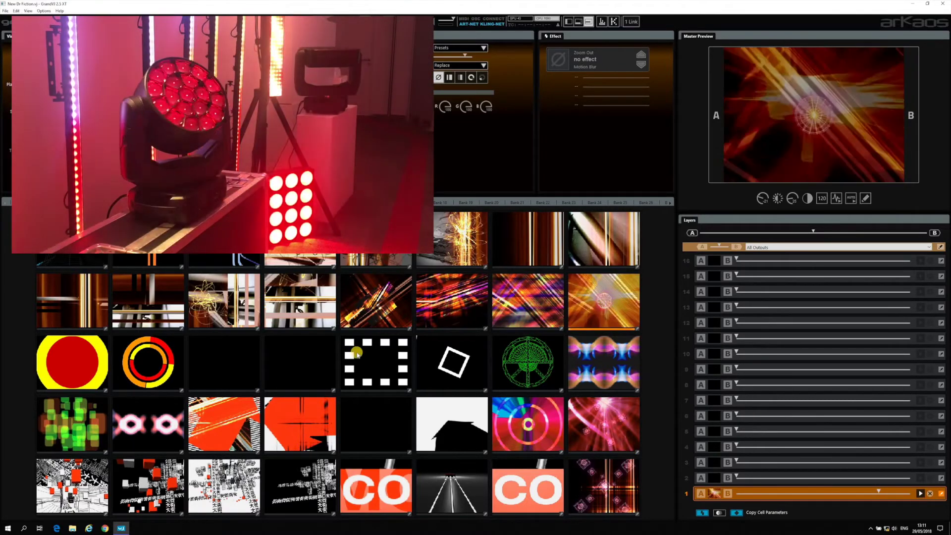
pyautogui.click(68, 432)
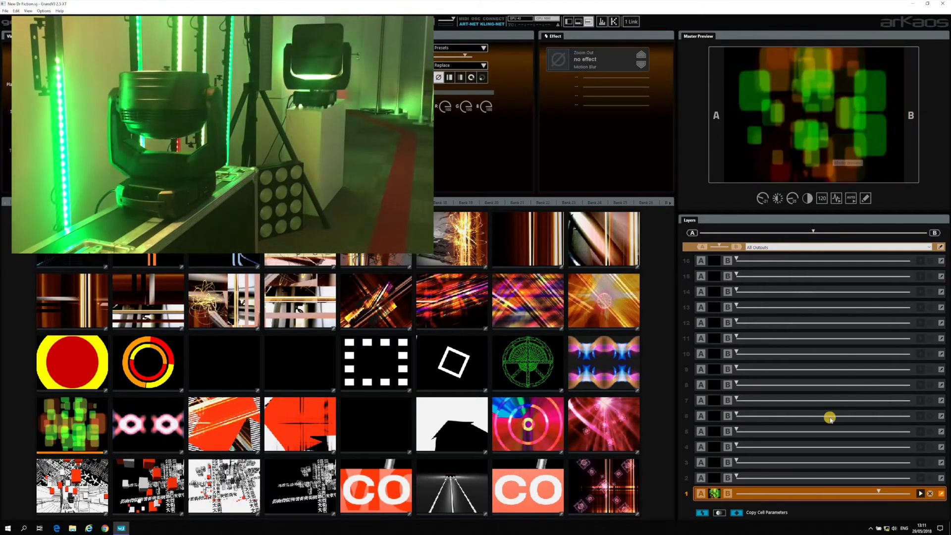
pyautogui.moveTo(831, 420)
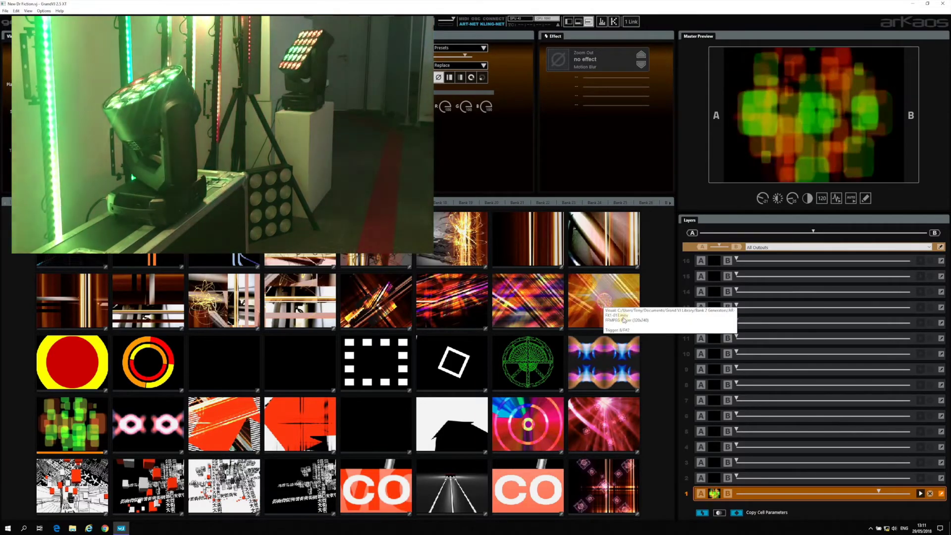
pyautogui.click(604, 303)
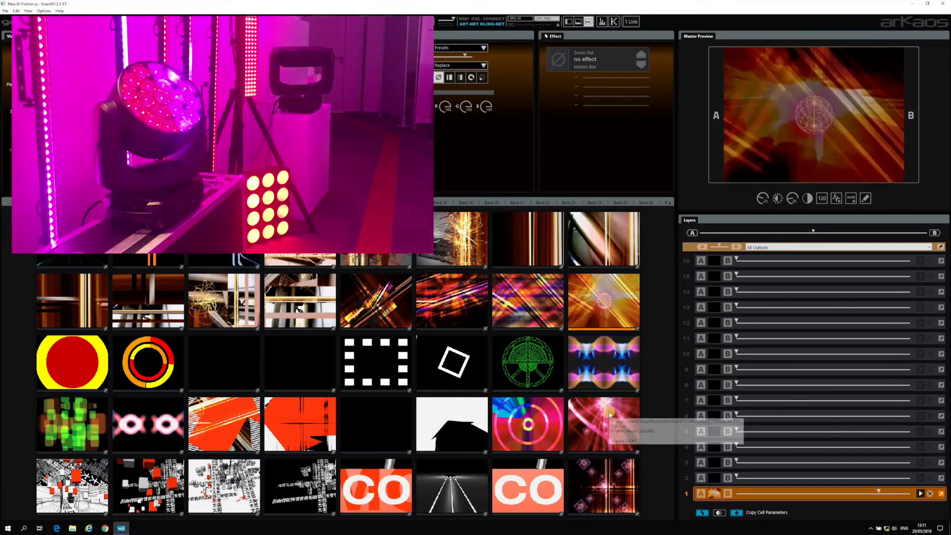
pyautogui.click(582, 424)
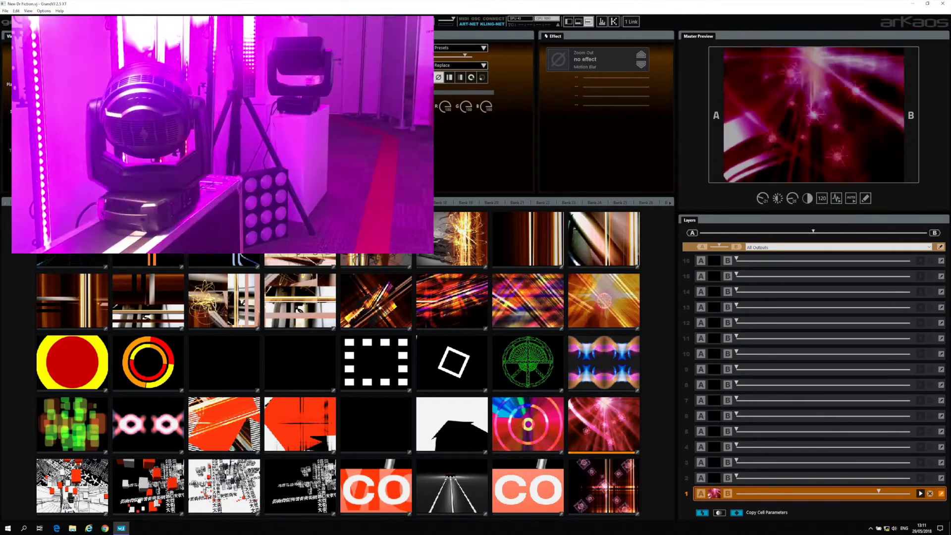
pyautogui.click(6, 11)
pyautogui.click(24, 52)
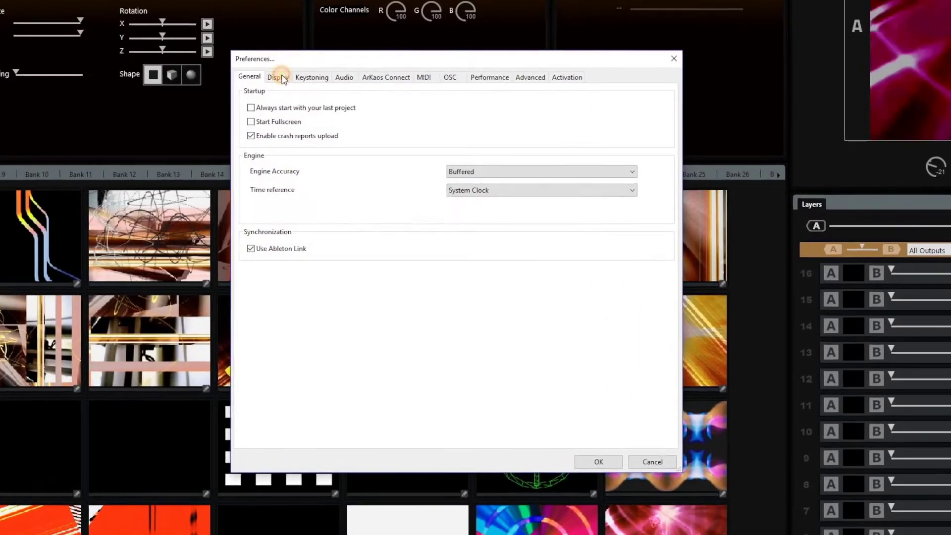
pyautogui.click(320, 105)
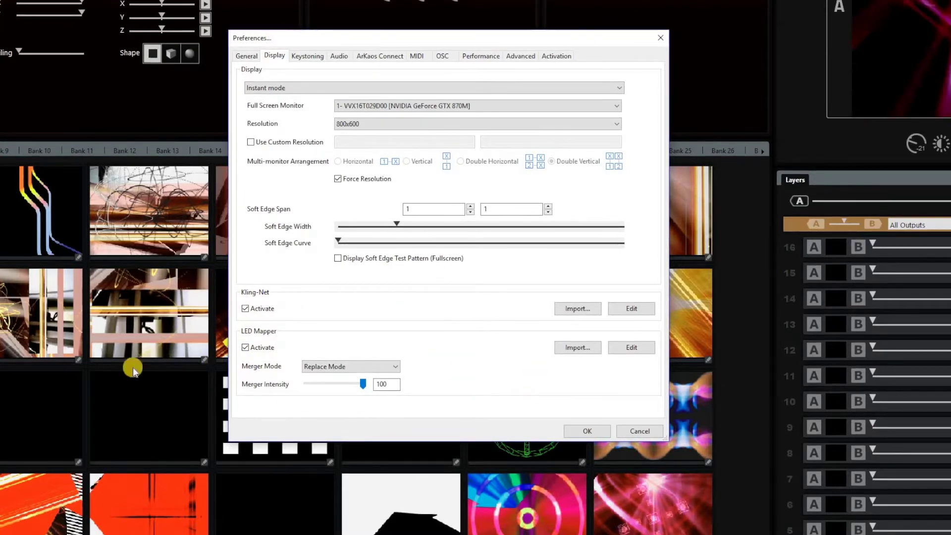
pyautogui.click(394, 367)
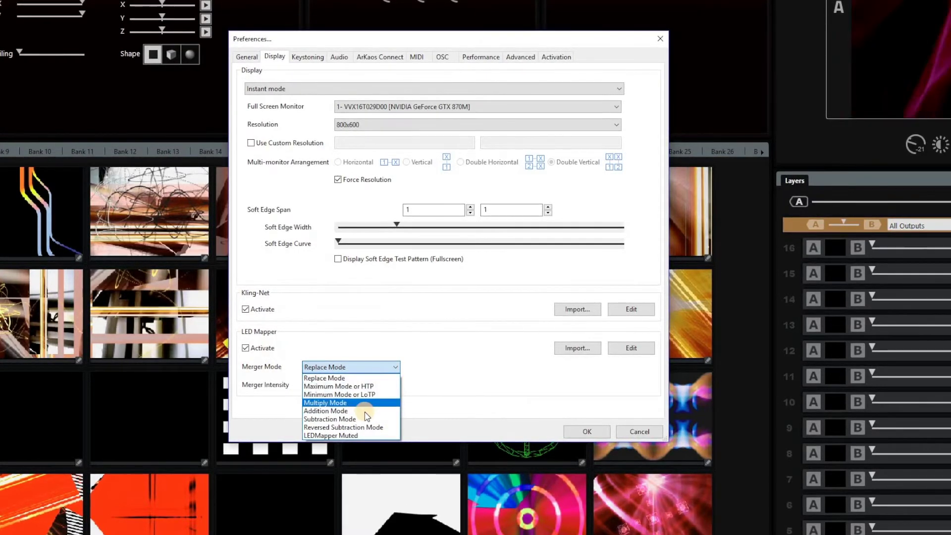
pyautogui.click(364, 367)
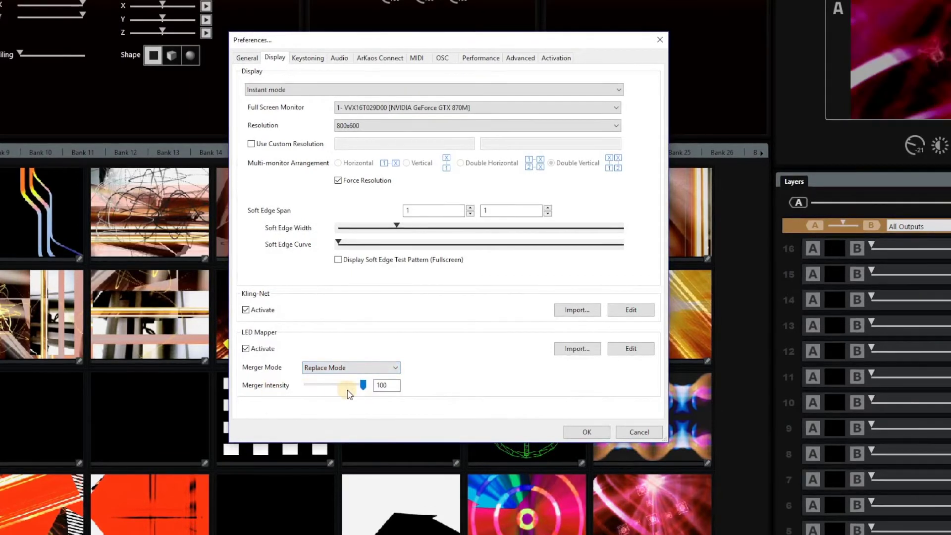
pyautogui.click(381, 386)
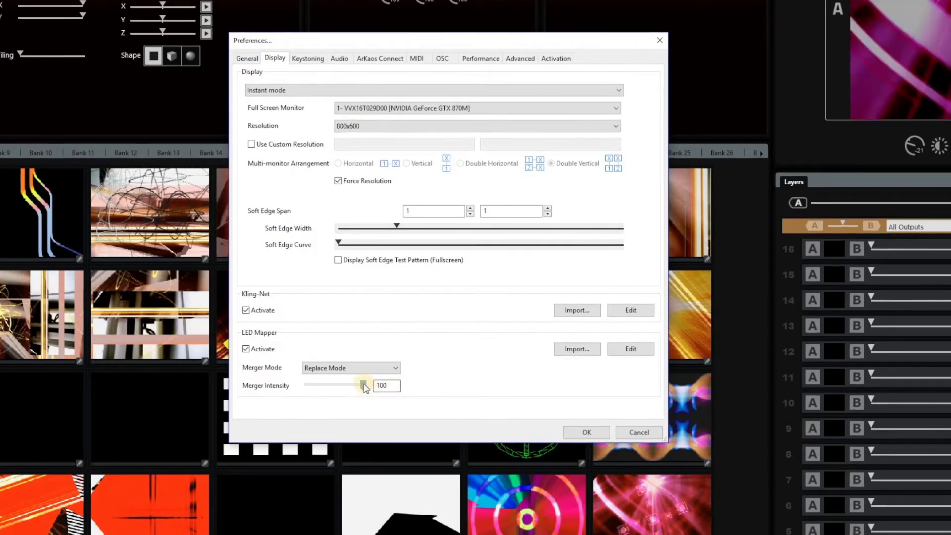
pyautogui.moveTo(363, 386); pyautogui.dragTo(282, 391)
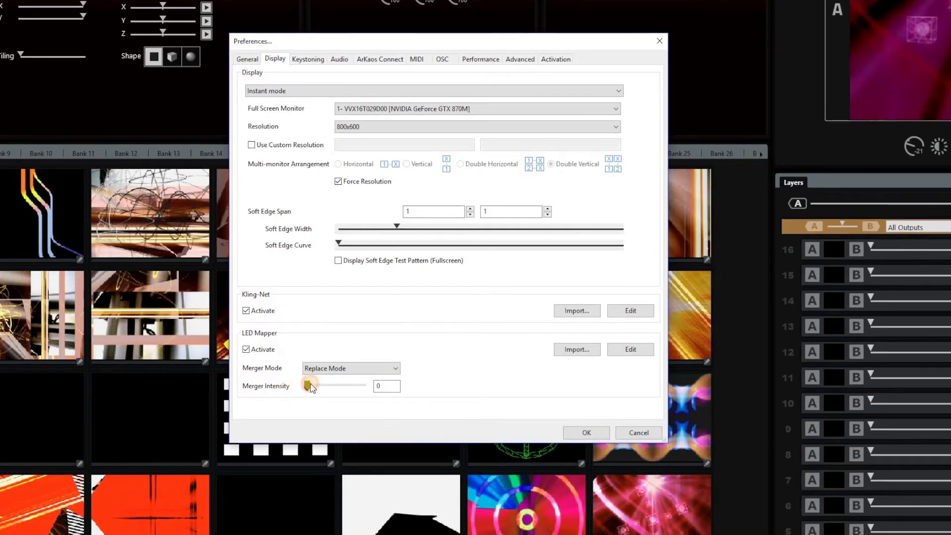
pyautogui.moveTo(336, 389); pyautogui.dragTo(385, 385)
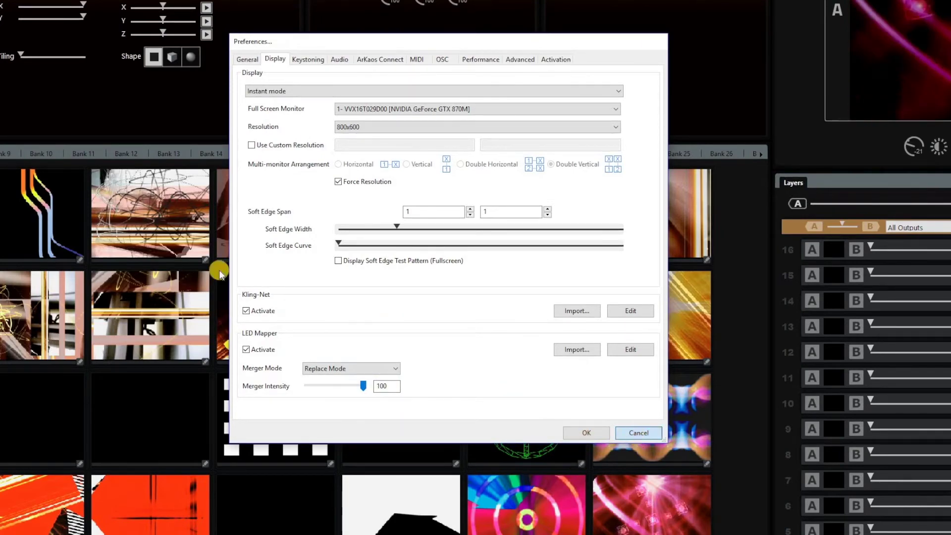
pyautogui.click(641, 435)
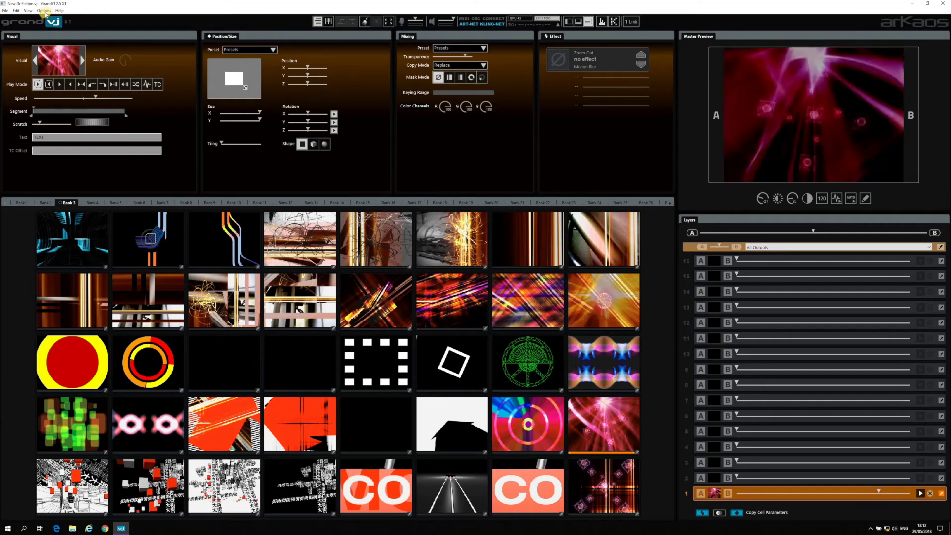
# Enable Edit MIDI Mapping (Ctrl+M) under Options, then reopen the Options menu
pyautogui.click(43, 11)
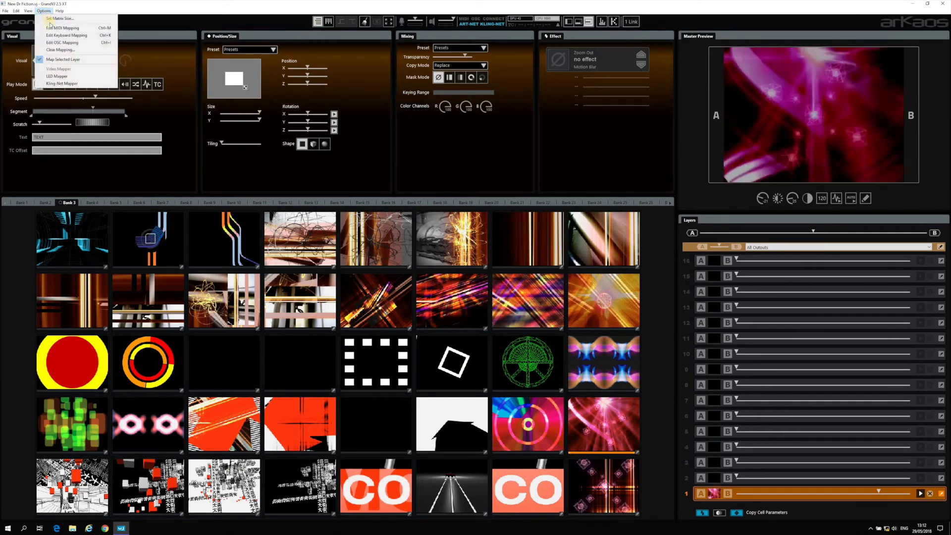
pyautogui.click(51, 27)
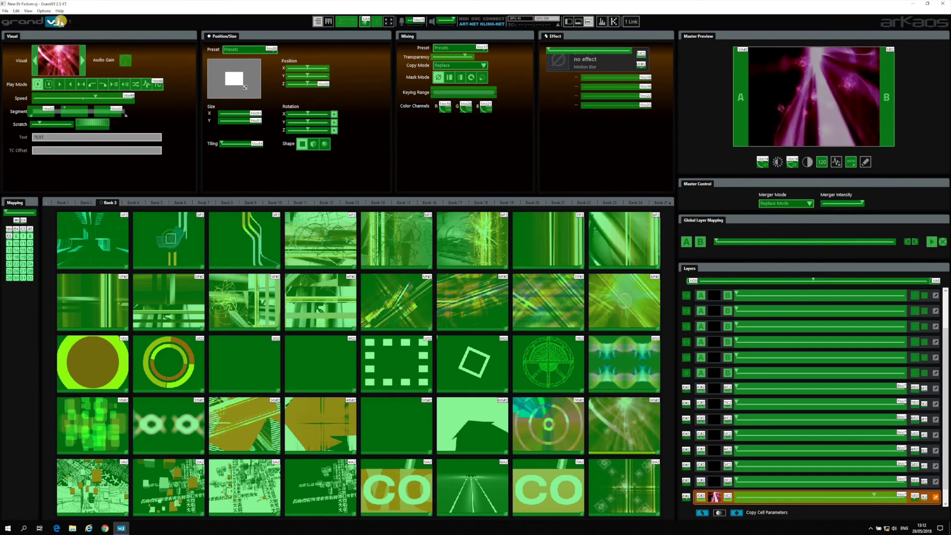
pyautogui.click(43, 11)
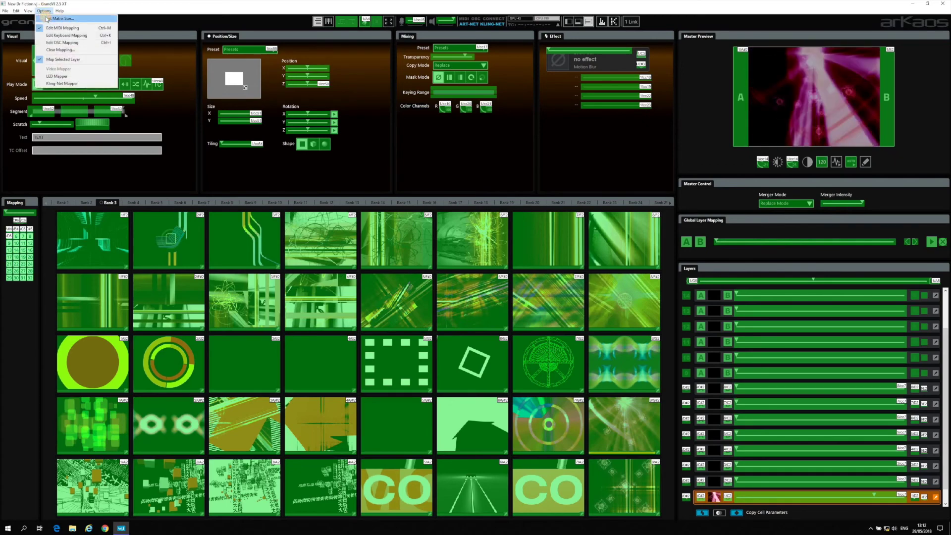
pyautogui.click(47, 17)
pyautogui.click(43, 11)
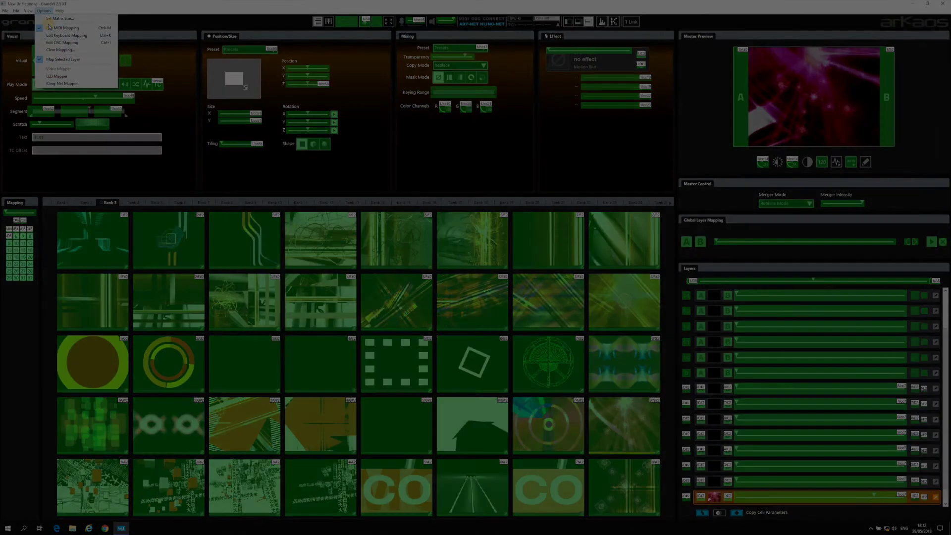